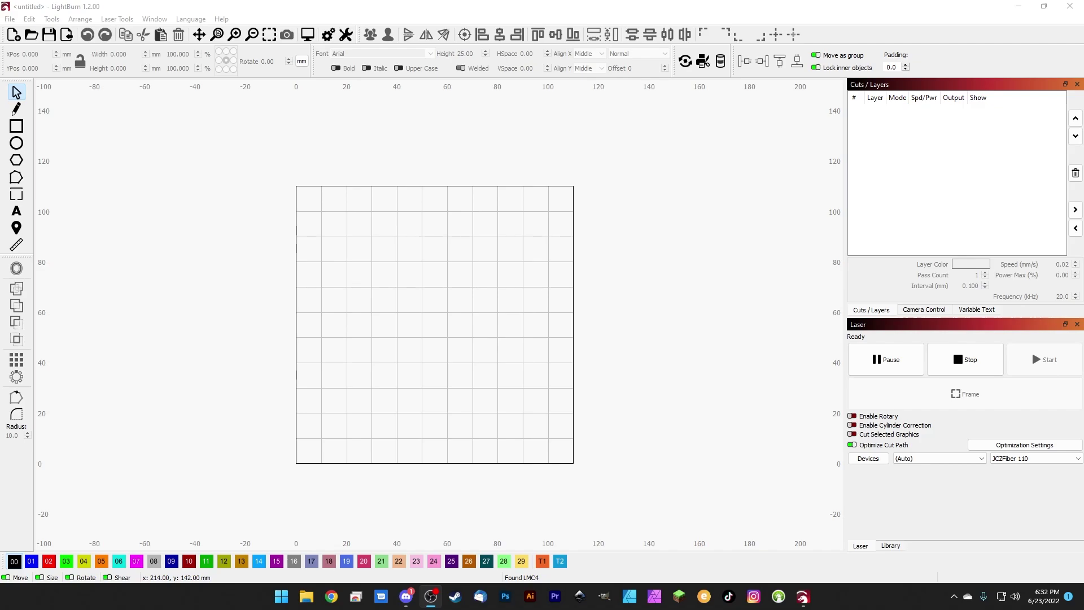
- Select the JCZFiber 110 laser device and open its device settings
click(860, 461)
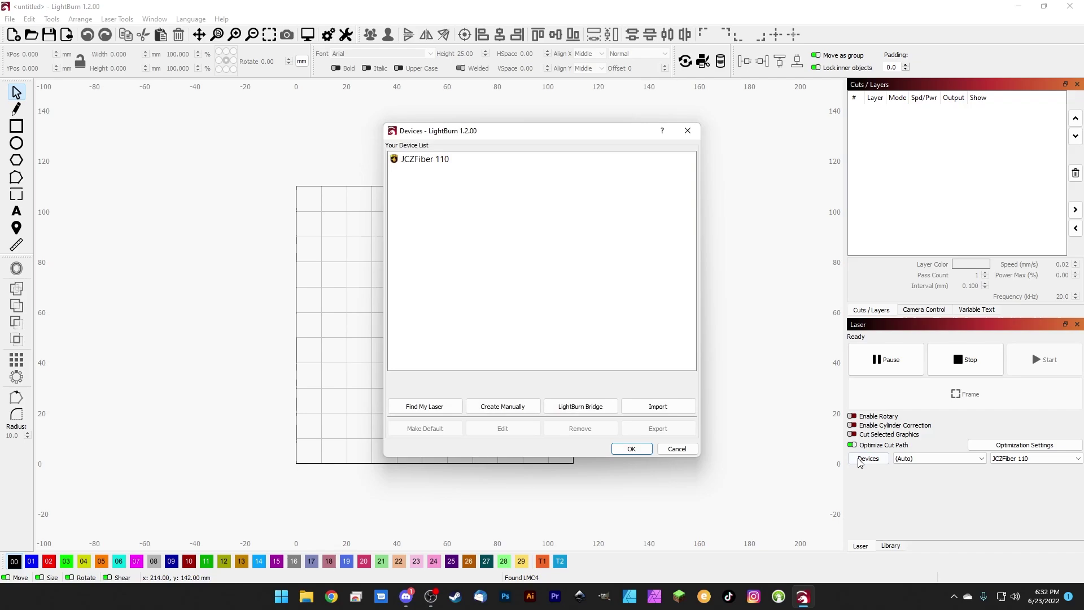
click(412, 162)
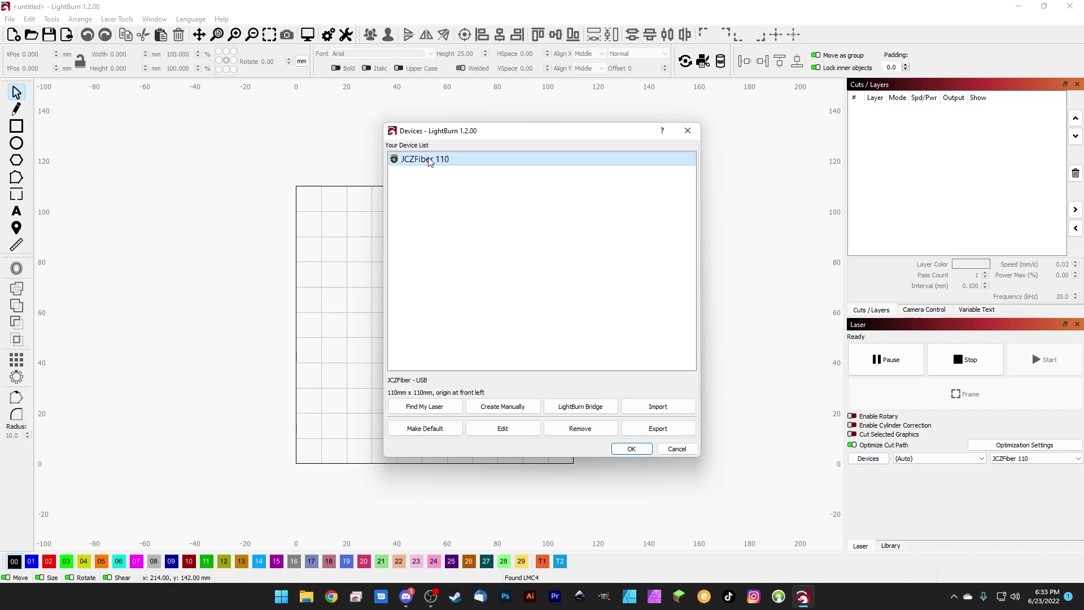
click(632, 448)
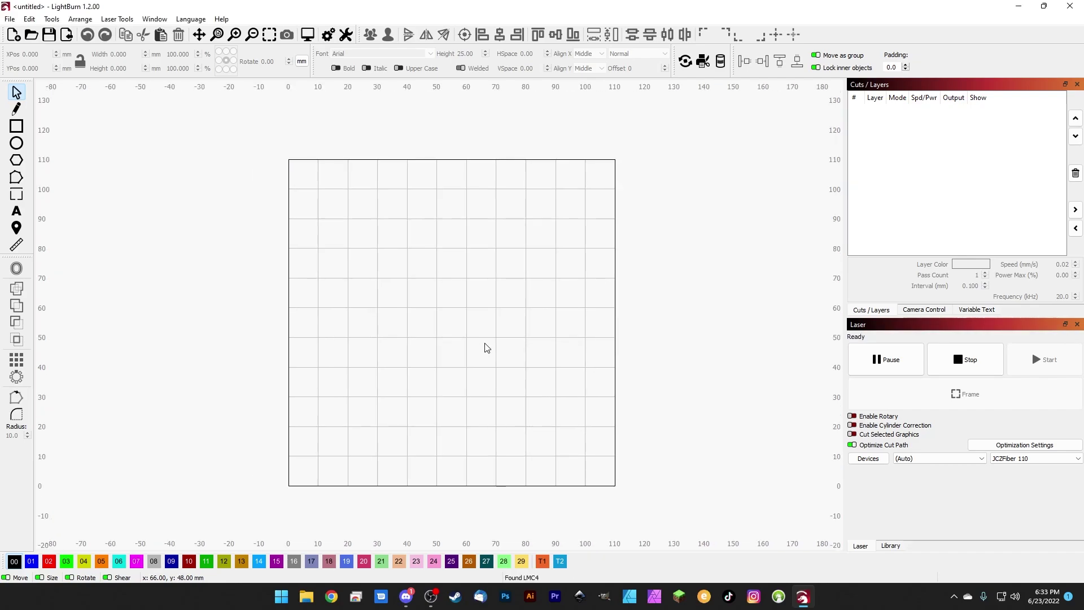
click(346, 36)
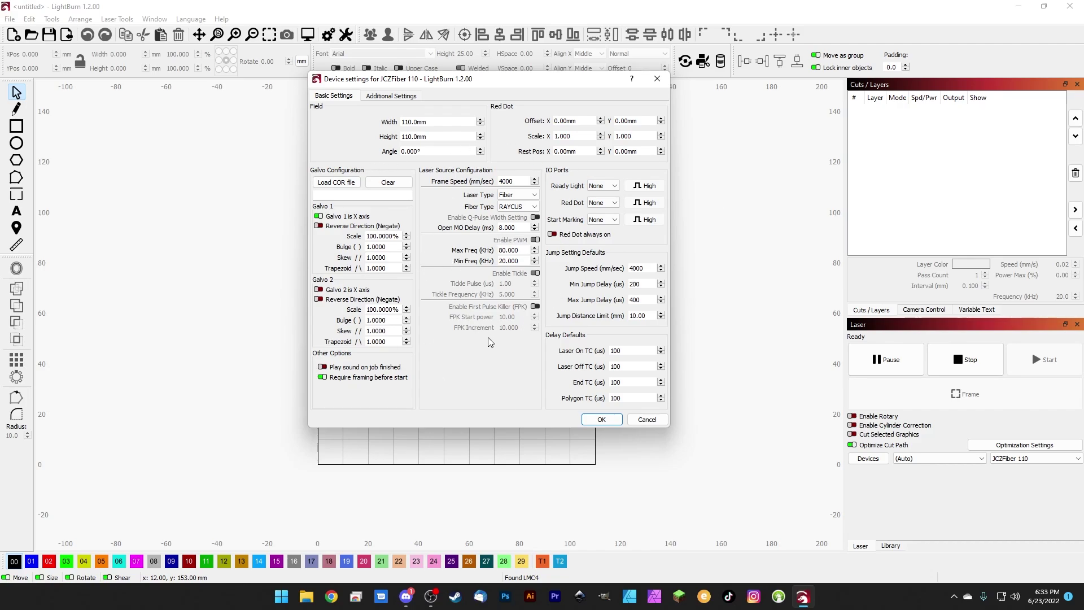
- Close the device settings unchanged, then pan and zoom out to frame the whole work area
click(601, 419)
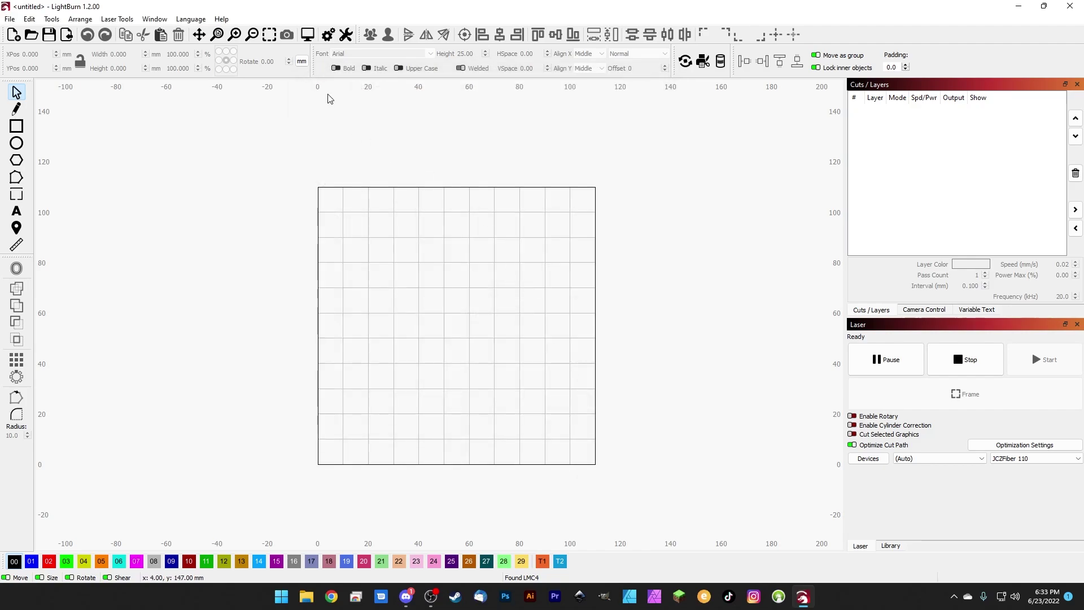
drag(455, 293, 430, 312)
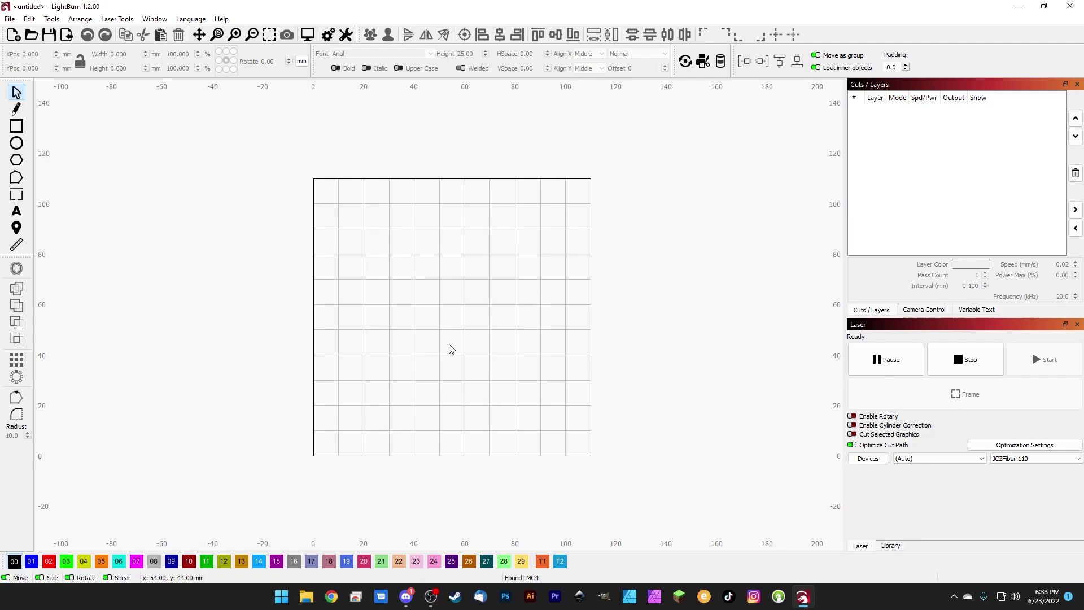
scroll(449, 344, down, 1)
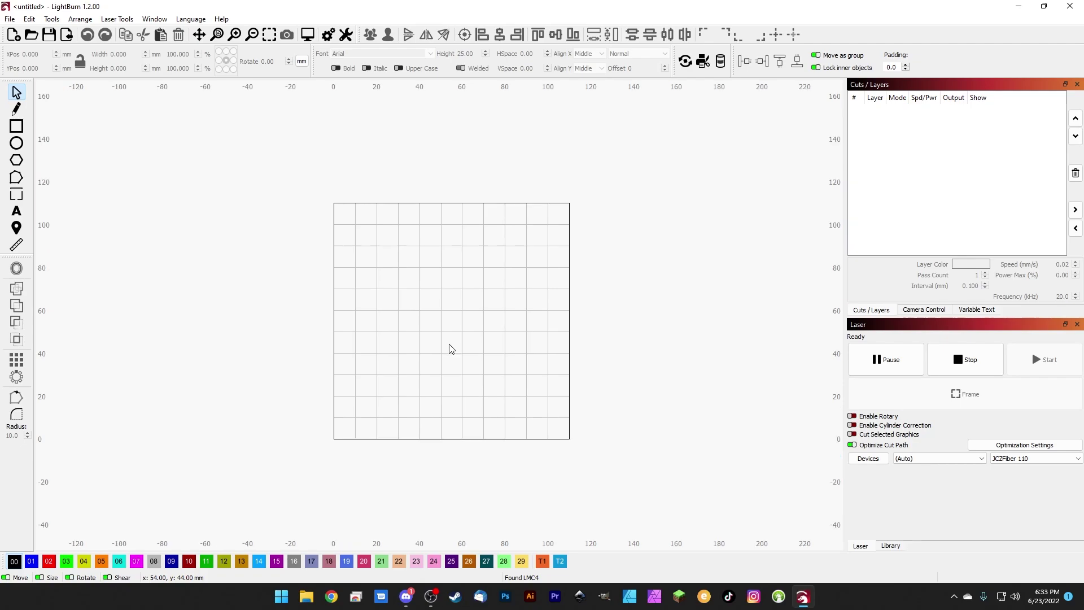
- Enable Beginner Mode (Simpler Interface) in Settings and apply it
click(328, 35)
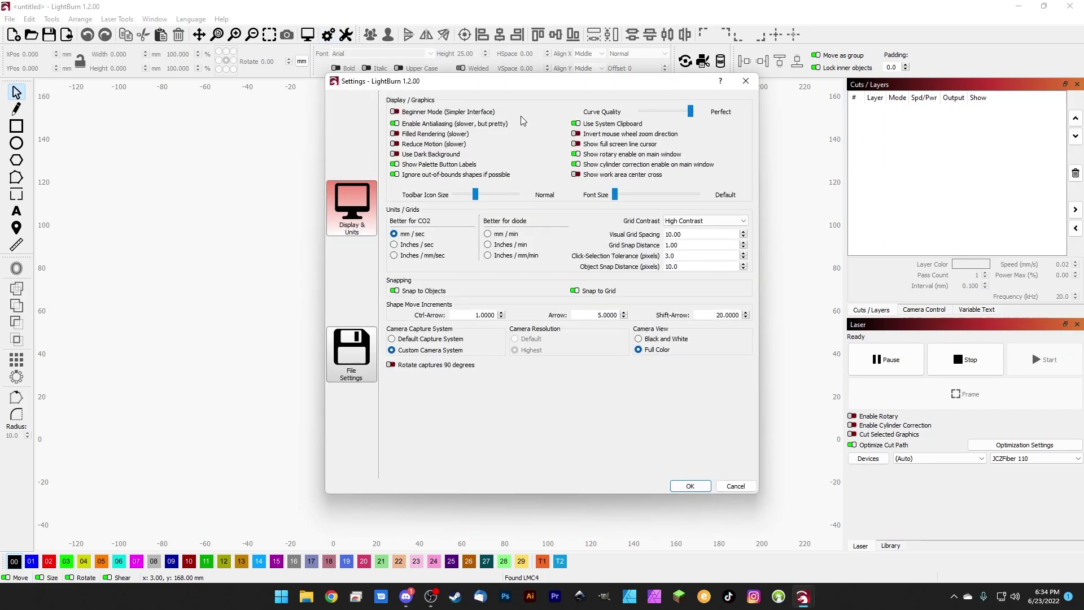
click(395, 113)
click(689, 486)
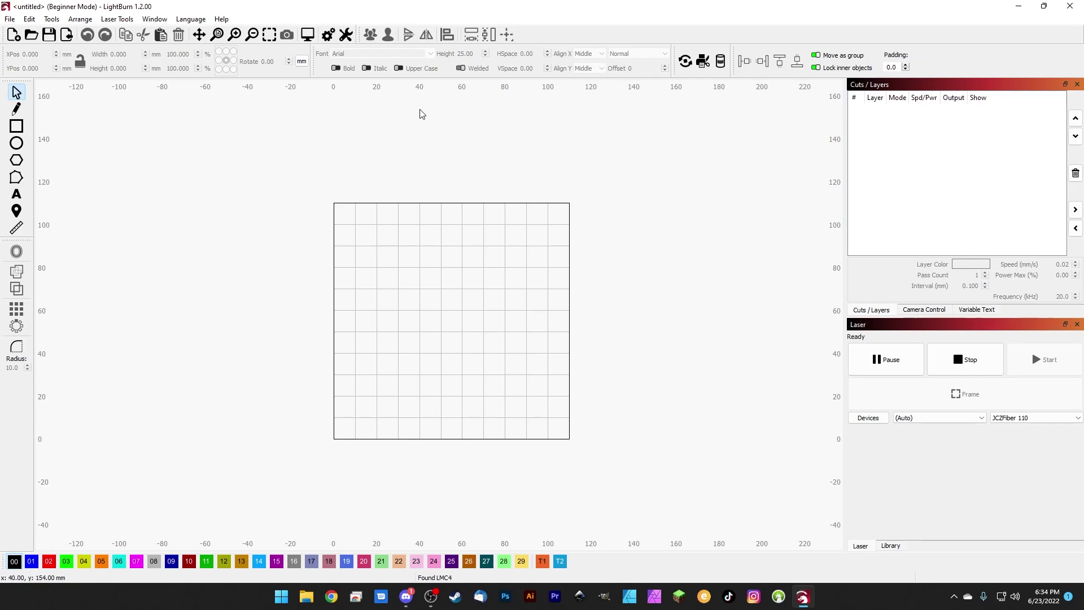
- In Settings, keep Curve Quality at maximum and switch off Use Dark Background
click(328, 35)
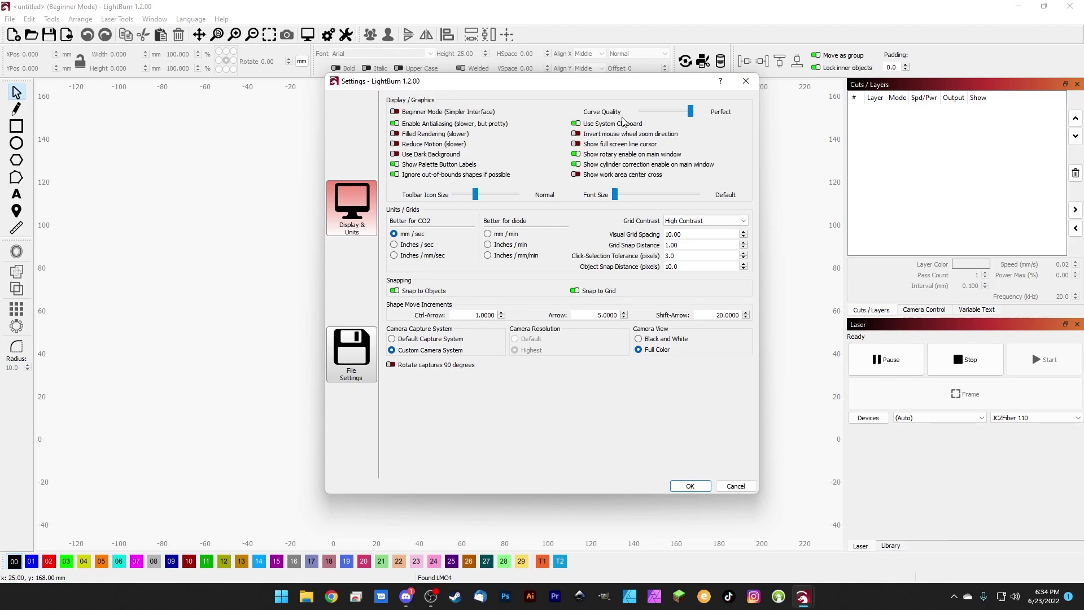
mouse_move(687, 115)
mouse_down()
mouse_move(645, 117)
mouse_move(704, 117)
mouse_move(644, 117)
mouse_move(692, 117)
mouse_up()
click(396, 155)
- Apply the settings to restore the full interface and draw a 48 mm circle
click(689, 486)
click(17, 143)
drag(393, 264, 496, 371)
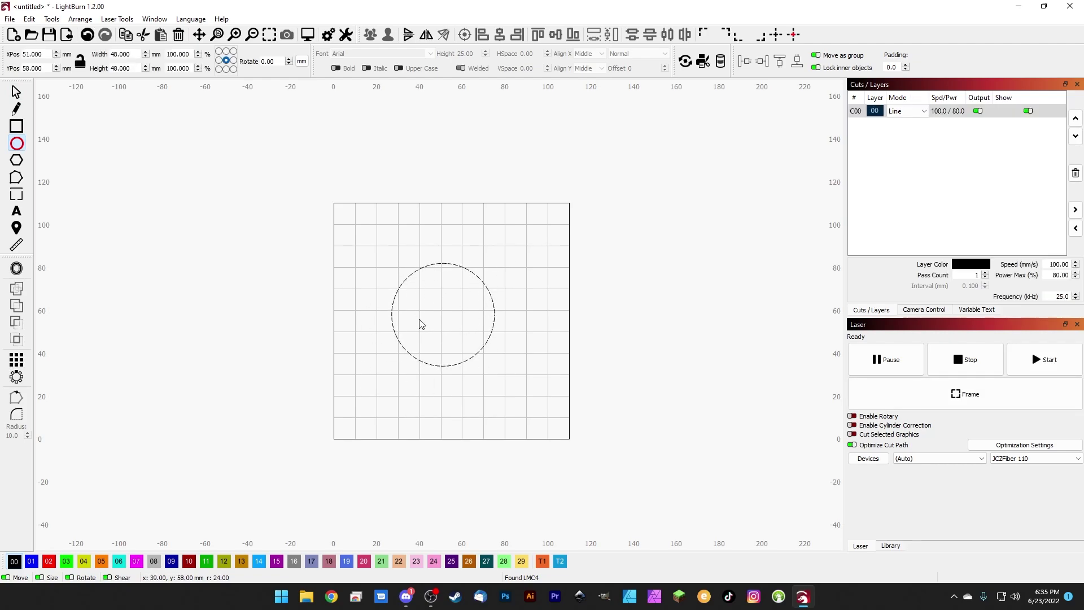
- Set layer C00's mode from Line to Fill
click(905, 111)
click(905, 113)
click(903, 131)
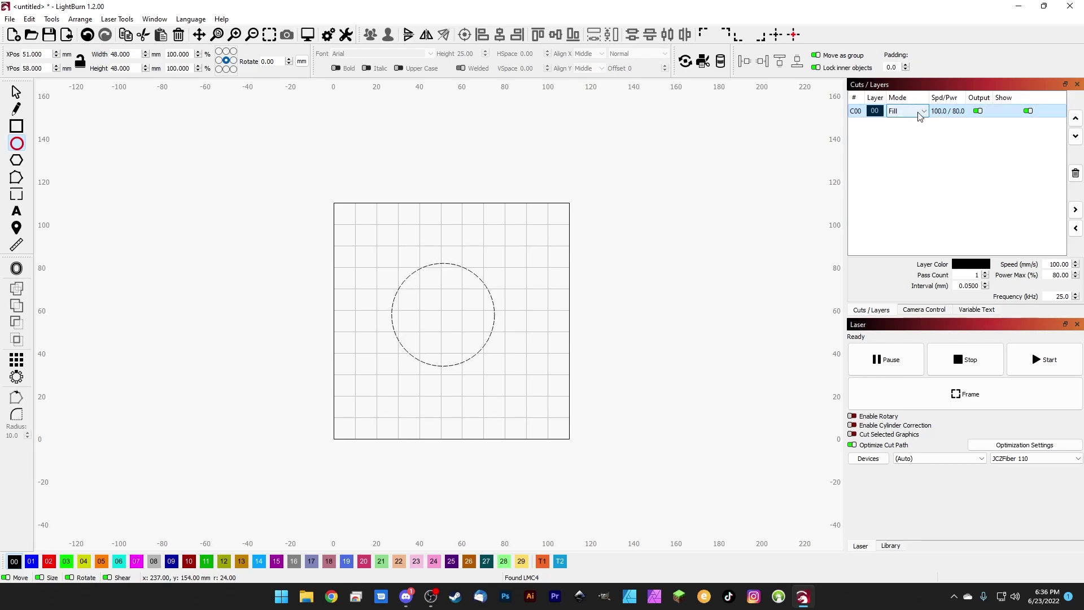
- Enable Filled Rendering and zoom in and out to check the solid 48 mm disc
click(328, 35)
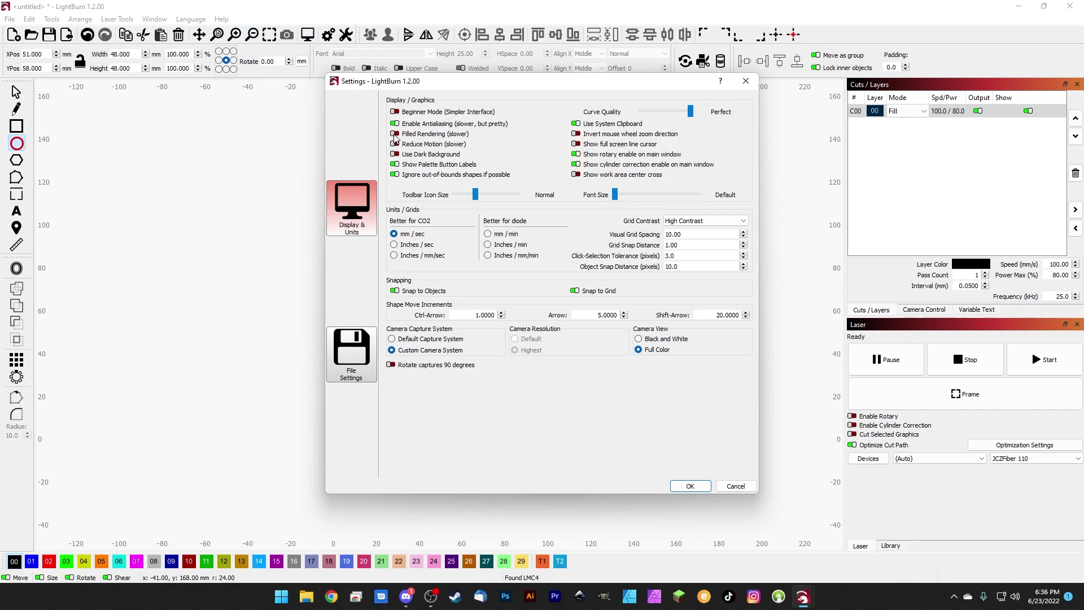
click(681, 482)
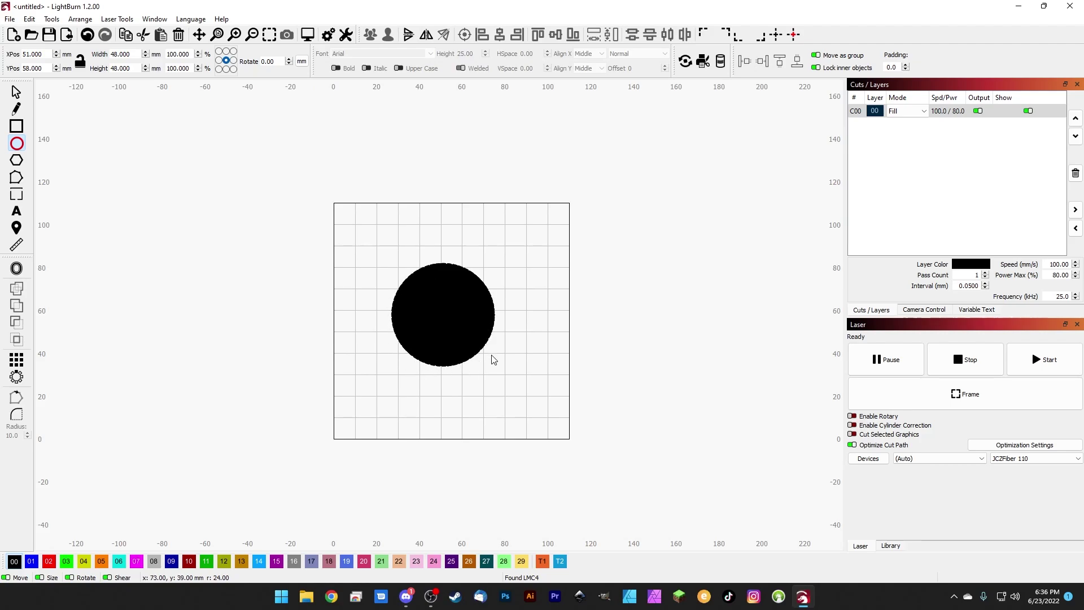
scroll(412, 331, up, 6)
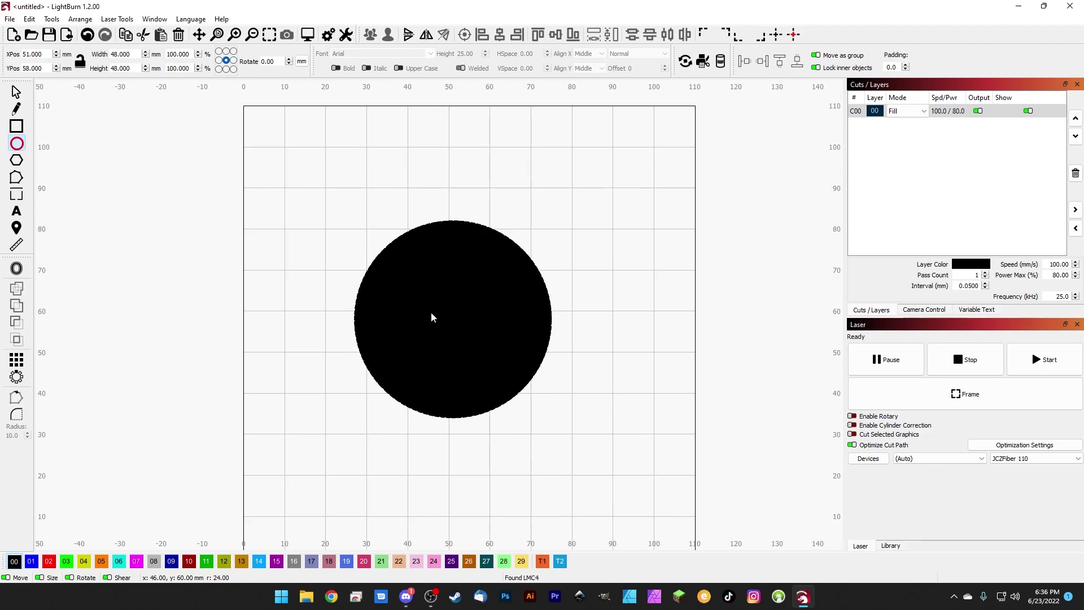
scroll(486, 300, down, 5)
scroll(473, 308, up, 6)
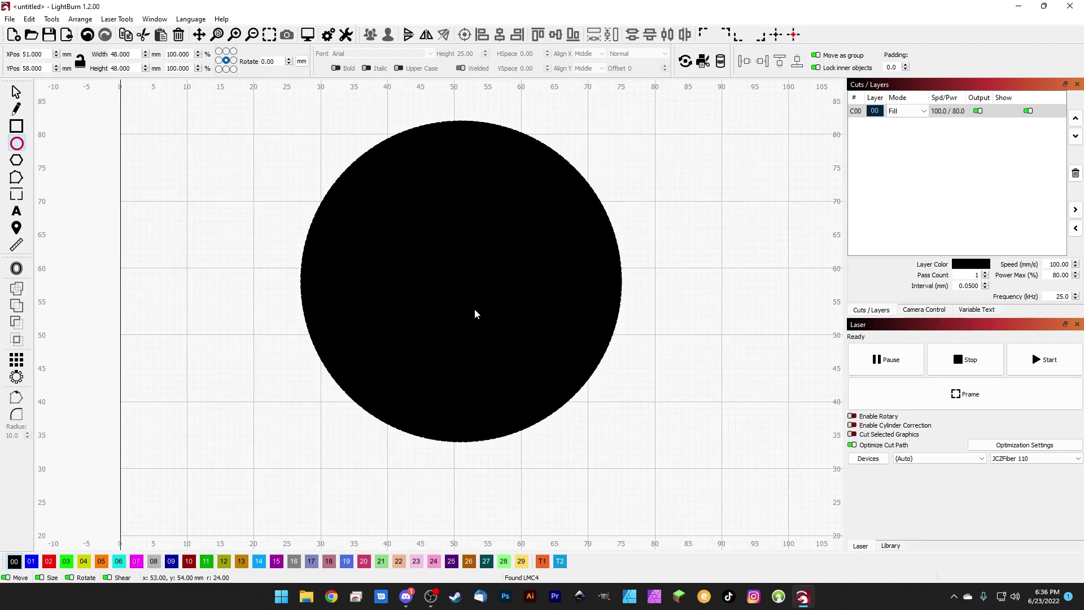
scroll(481, 302, down, 5)
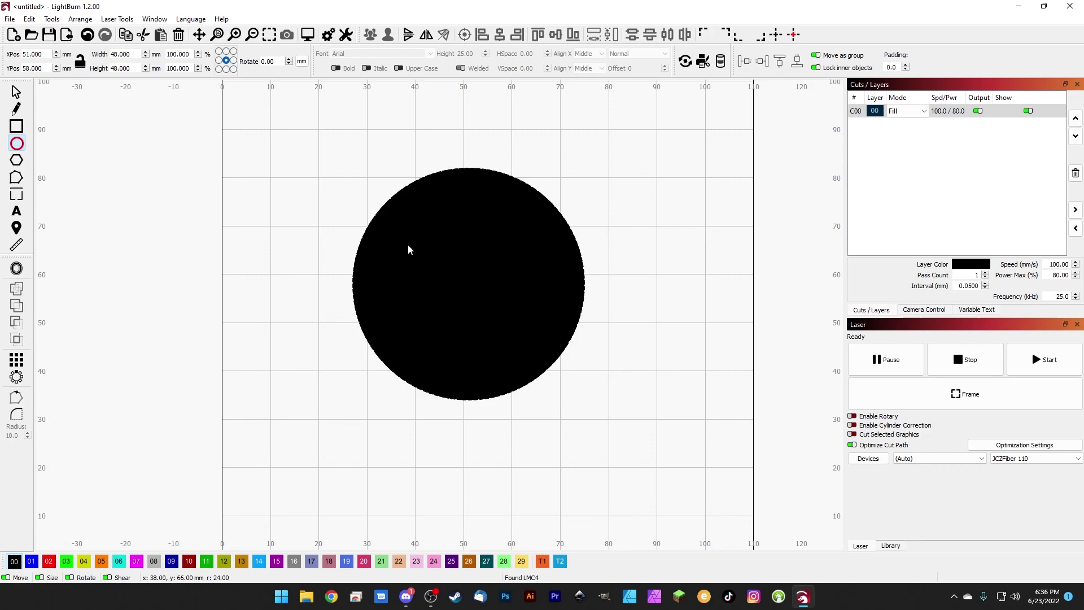
scroll(478, 294, down, 3)
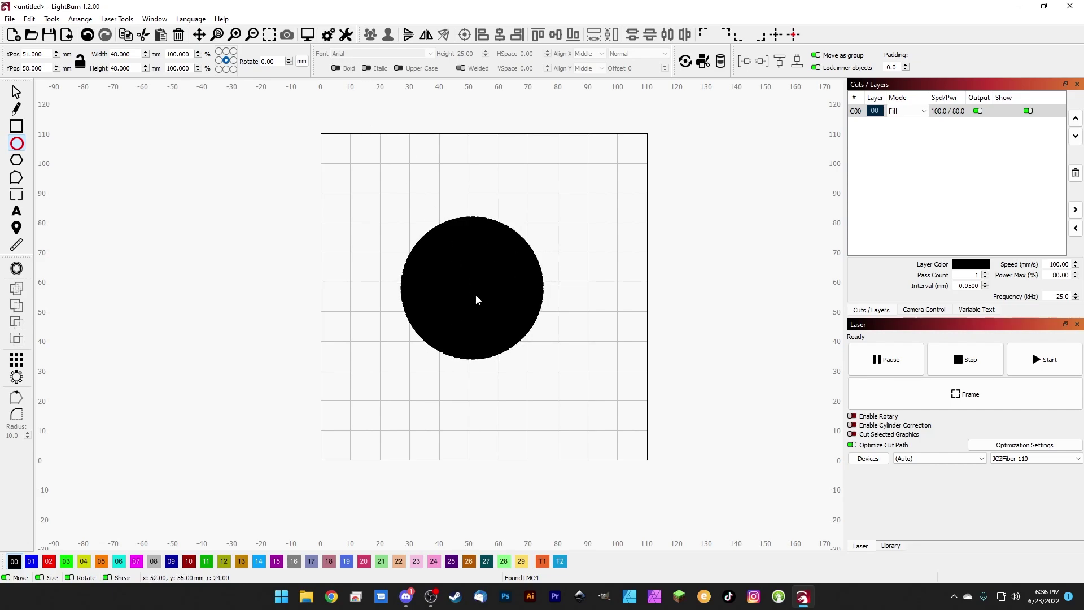
- Marquee-select the circle and stray ellipse, delete them, and reopen the program settings
drag(476, 299, 383, 238)
click(16, 92)
drag(346, 182, 623, 401)
key(Delete)
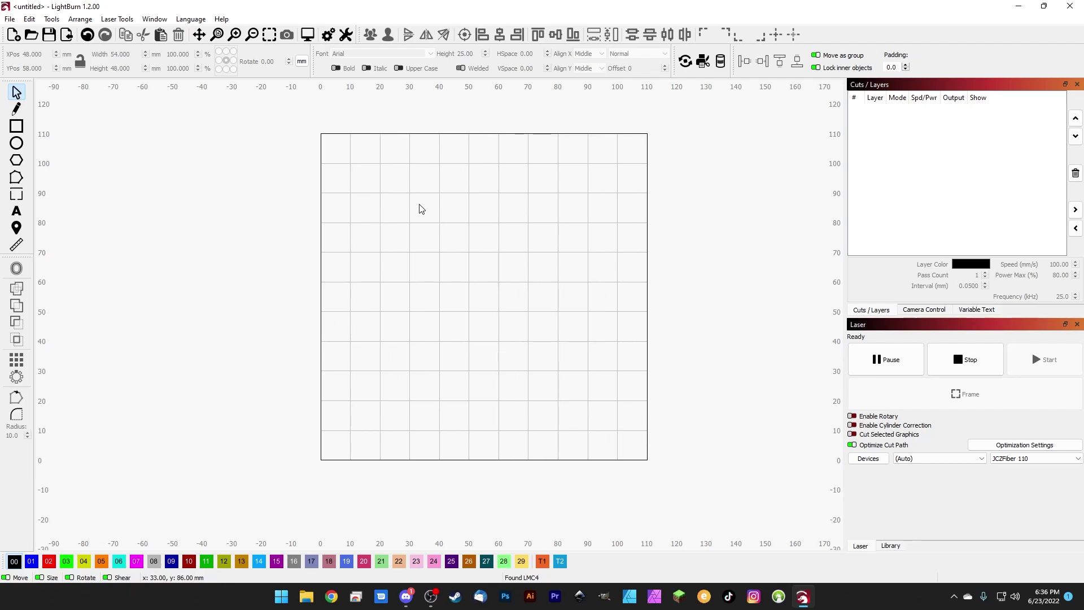
click(328, 35)
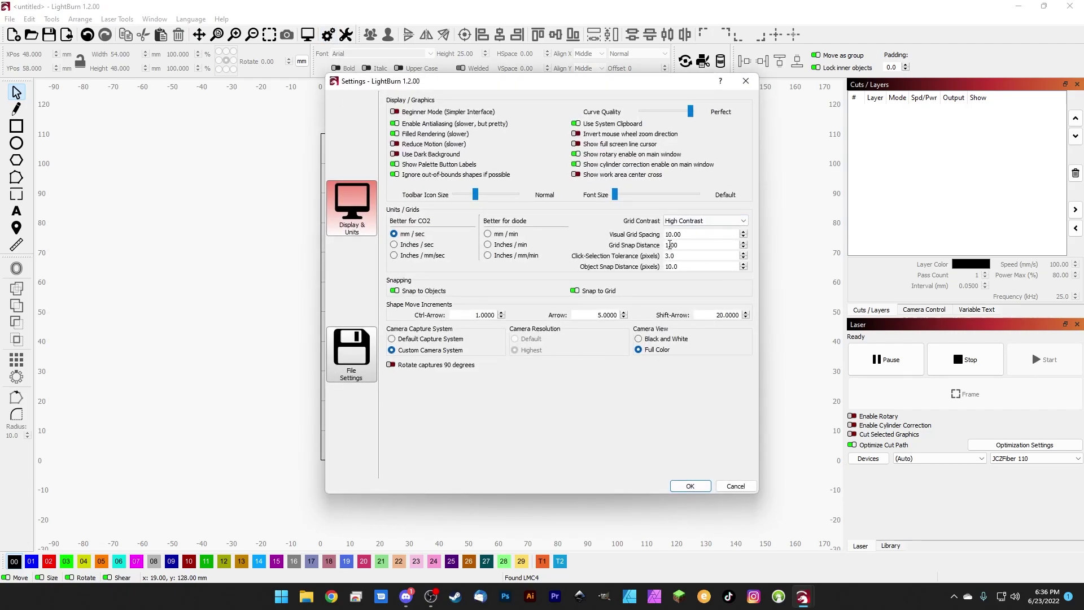
- Set Grid Contrast to Low Contrast and Visual Grid Spacing to 2 mm
click(685, 220)
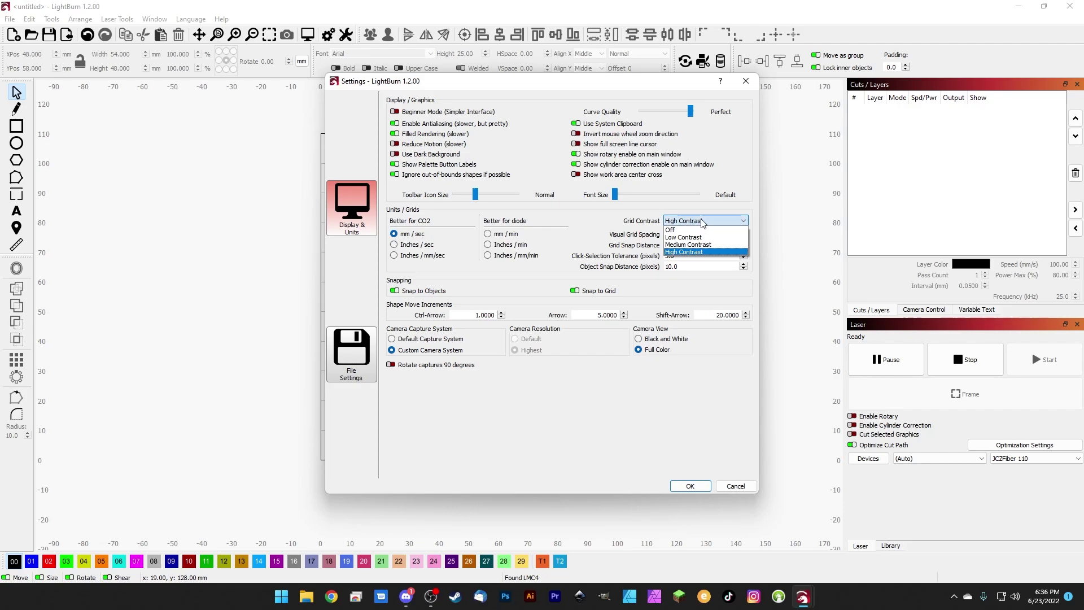
click(686, 237)
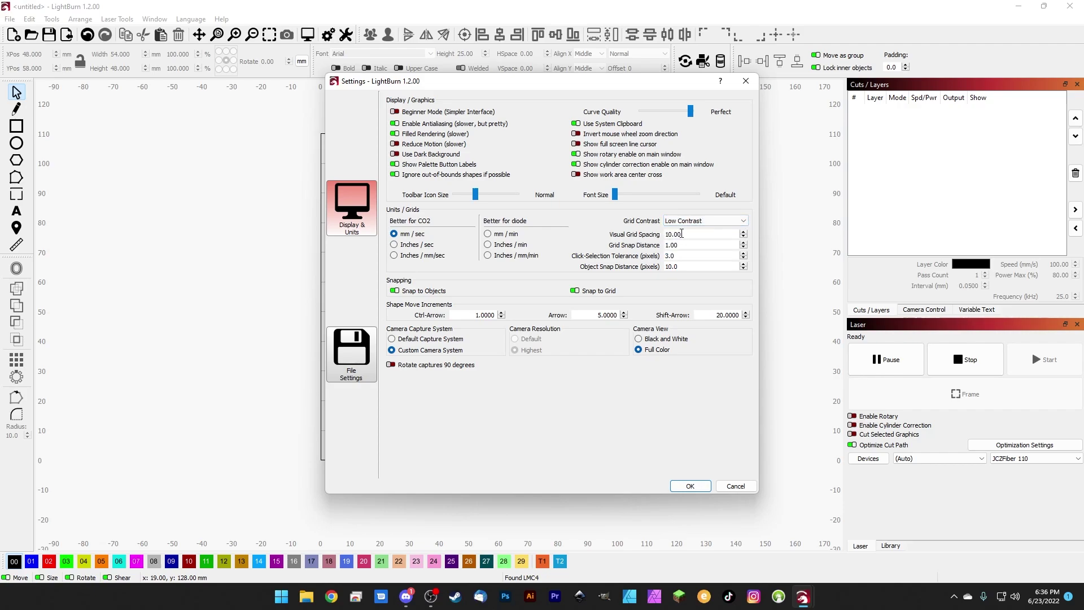
drag(682, 233, 638, 239)
text(2)
- Apply the grid settings, then zoom and pan to centre the work area
click(690, 486)
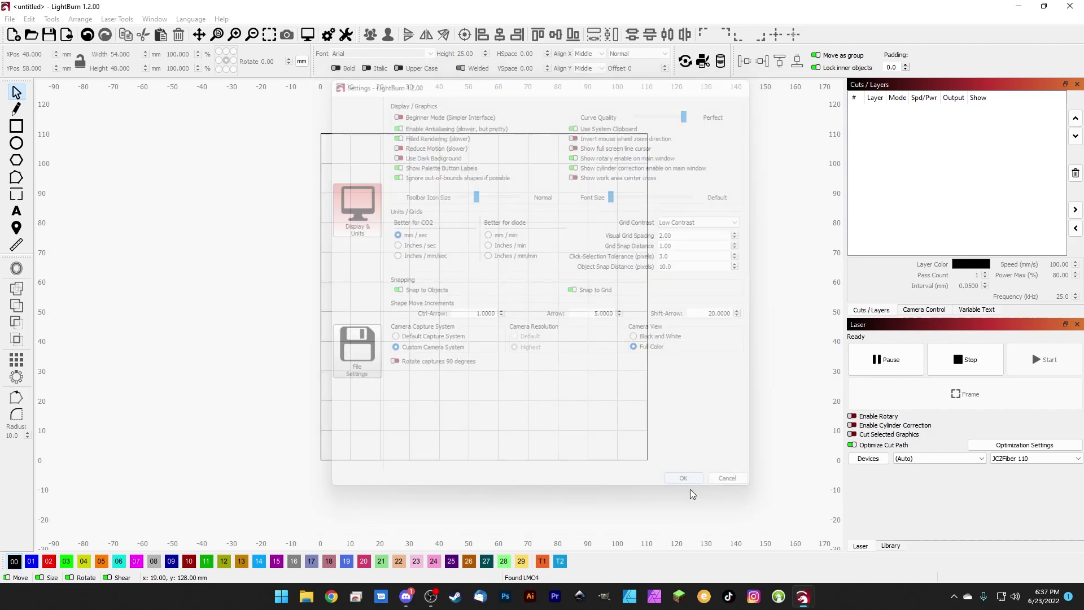
scroll(484, 291, down, 2)
scroll(478, 312, up, 2)
scroll(501, 210, down, 1)
drag(502, 210, 494, 237)
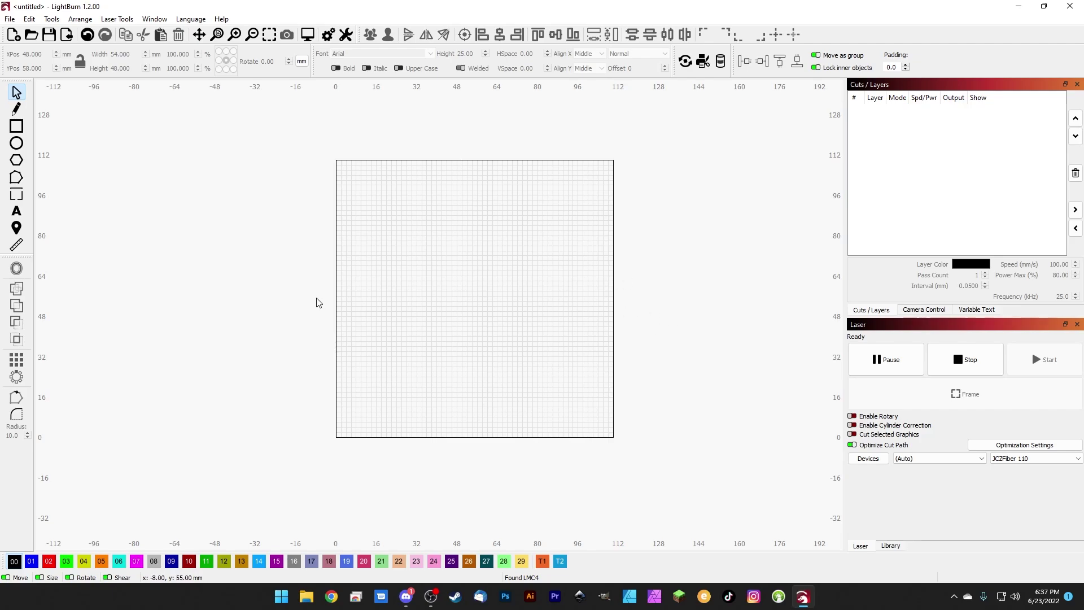
- Switch on 'Show work area center cross' in Settings
click(328, 34)
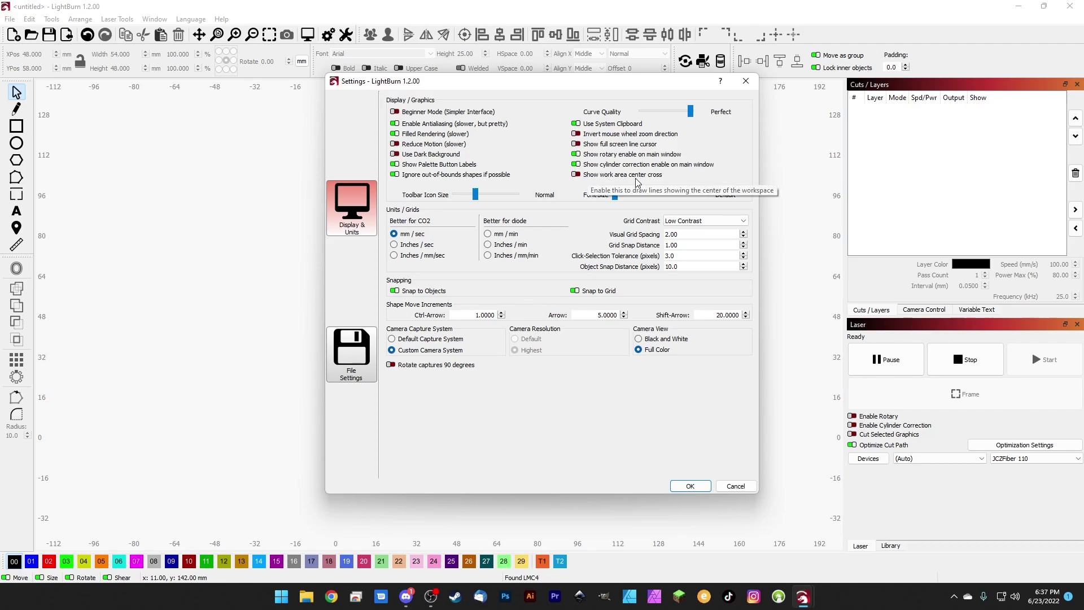
click(578, 176)
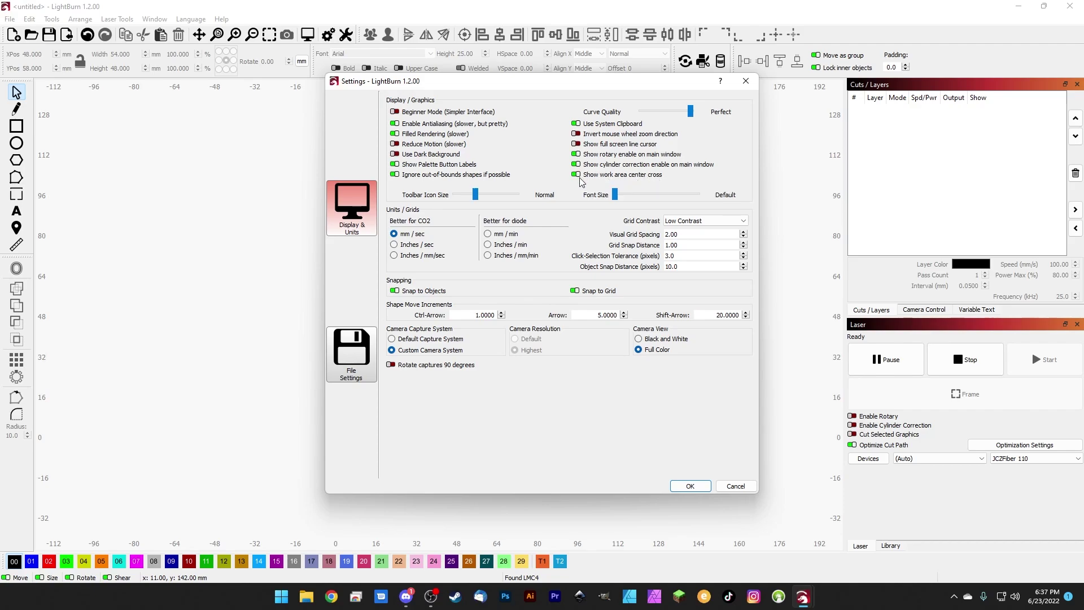
- Apply the settings and zoom in and out to inspect the dashed center cross
click(690, 486)
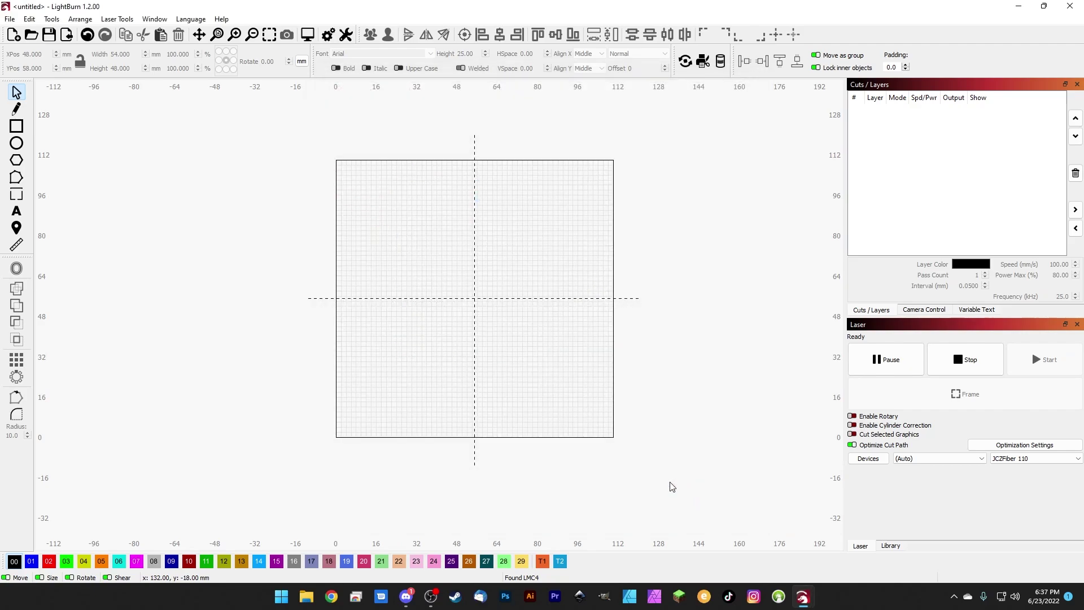
scroll(471, 290, up, 3)
scroll(477, 305, down, 2)
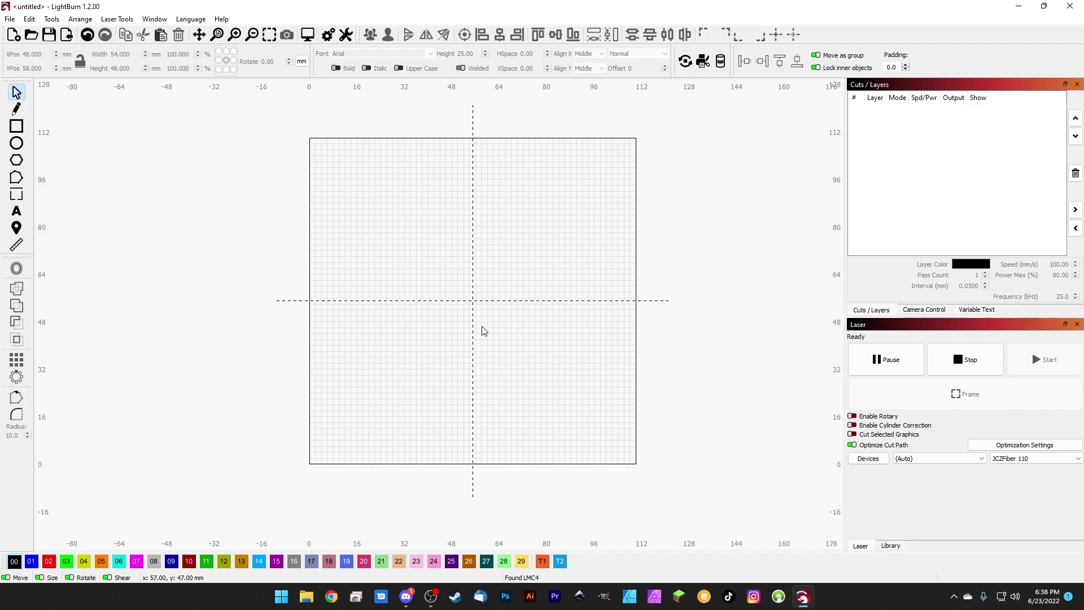
scroll(493, 315, down, 1)
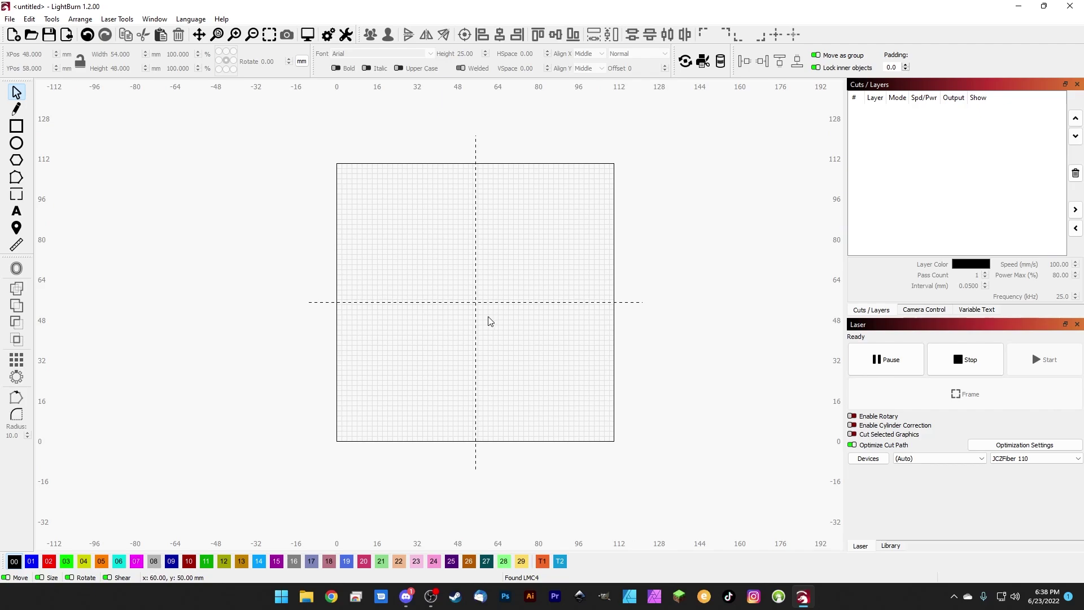
scroll(466, 326, up, 1)
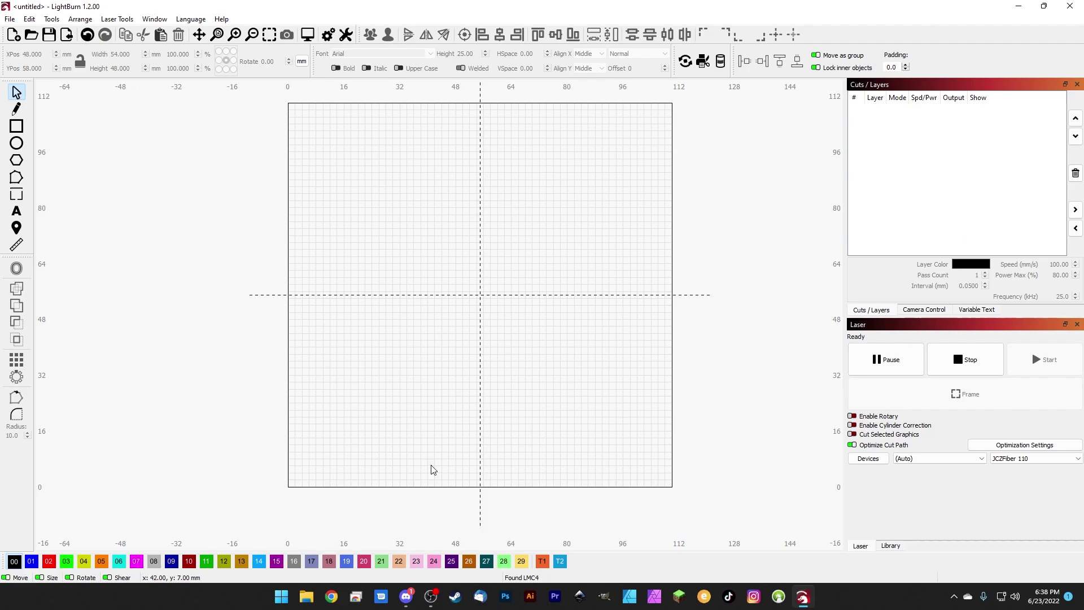
scroll(441, 317, down, 1)
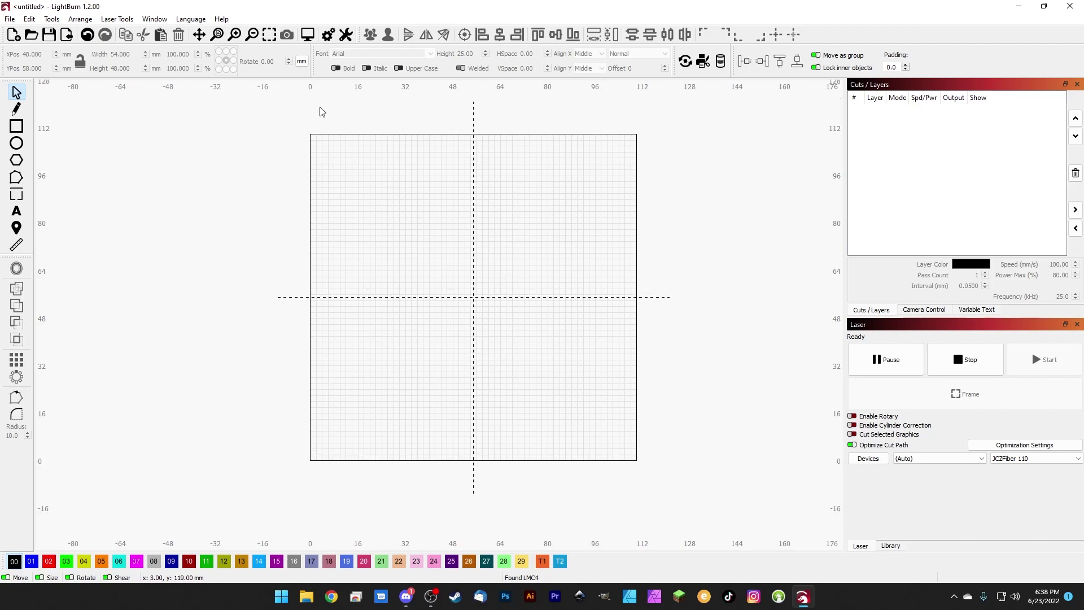
- Reopen Settings and inspect the small, regular and large Shape Move Increment values
click(328, 35)
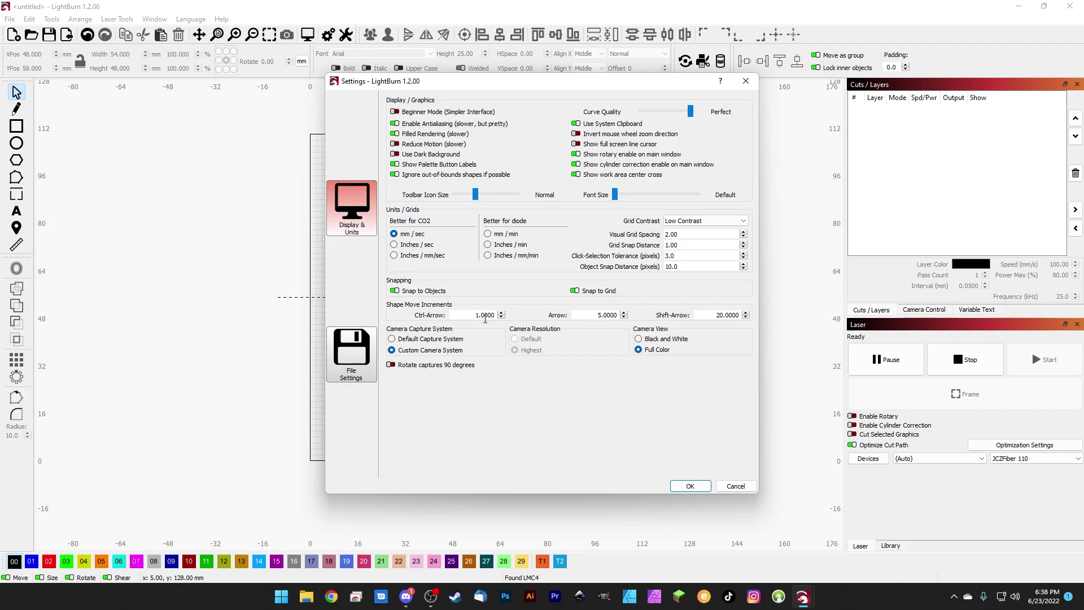
drag(594, 315, 639, 318)
drag(713, 314, 771, 314)
drag(474, 314, 532, 318)
click(465, 314)
drag(475, 315, 496, 315)
drag(589, 316, 768, 315)
click(650, 343)
- Set the camera view to black and white, and try inches/sec before leaving speeds at mm/sec
click(639, 339)
click(394, 245)
click(394, 235)
click(394, 245)
click(394, 234)
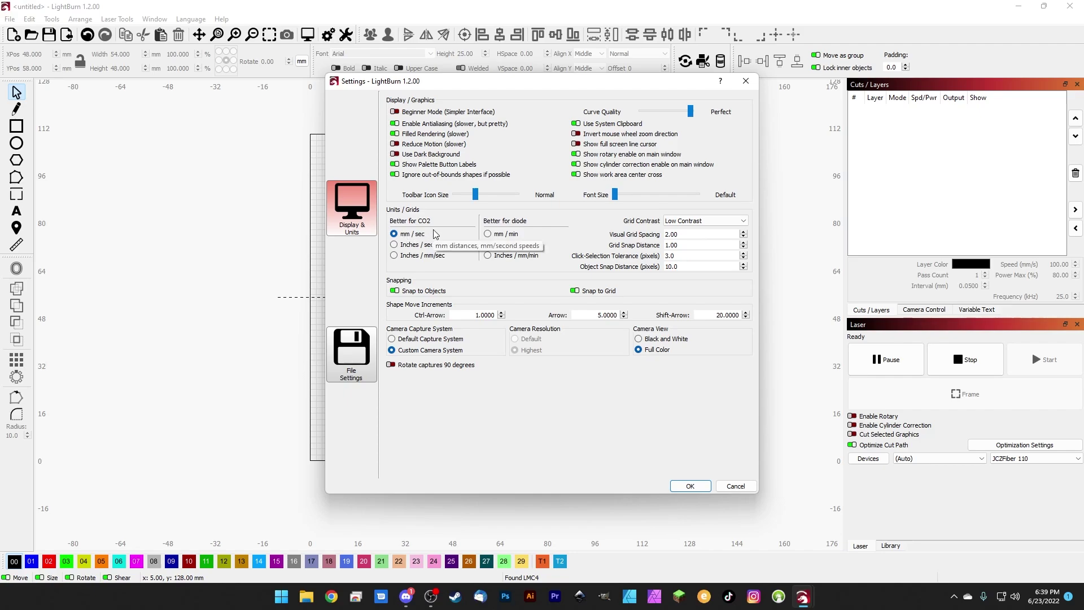
- In File Settings, set SVG import to 96 DPI - InkScape
click(354, 352)
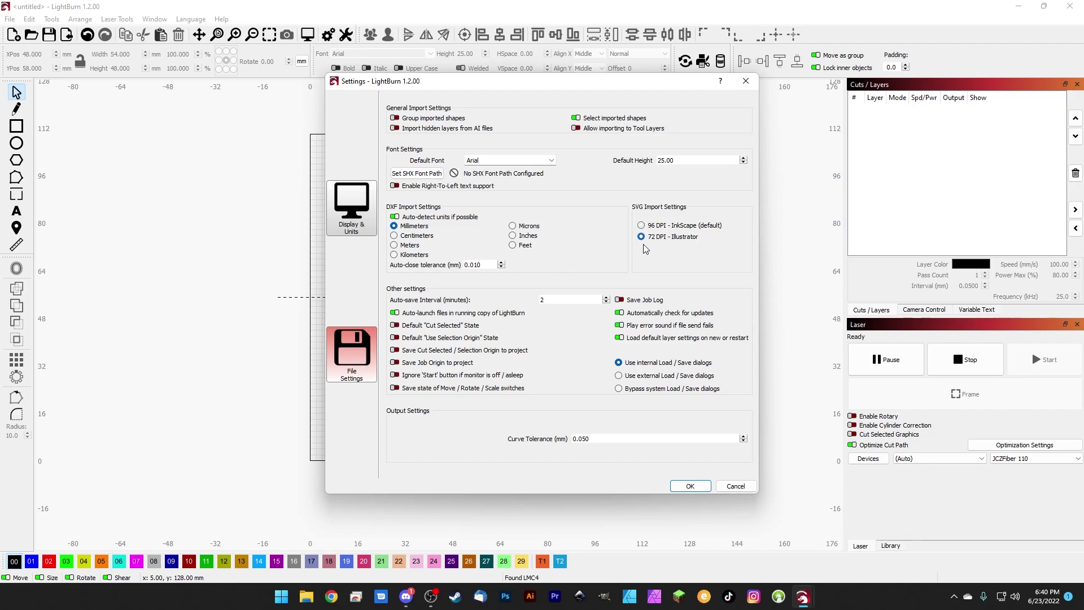
click(642, 225)
- Close Settings from Display & Units with OK and zoom the gridded work area in and out
click(356, 234)
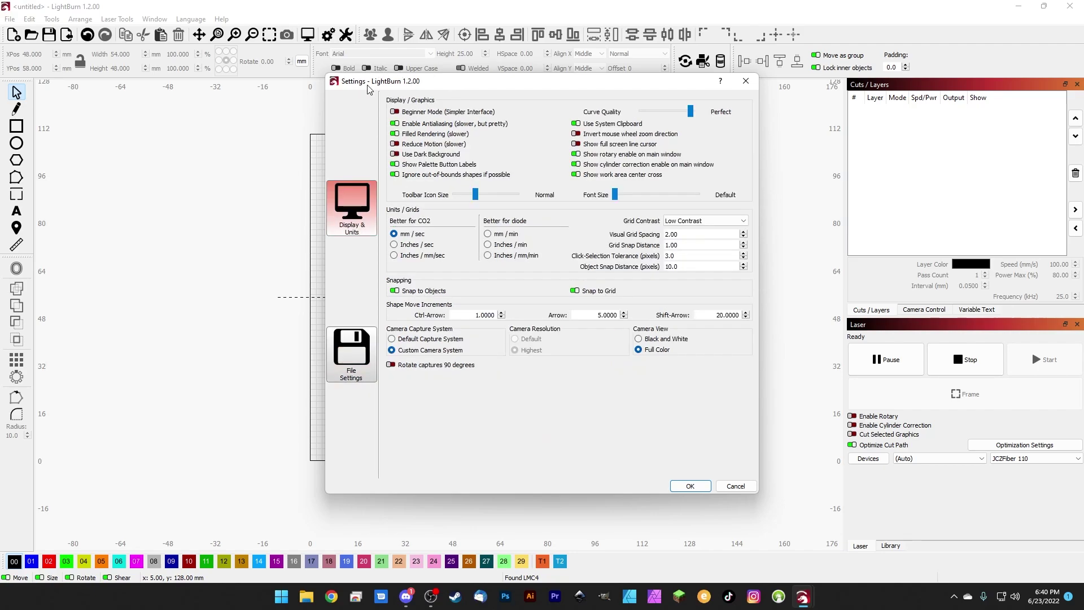
click(691, 486)
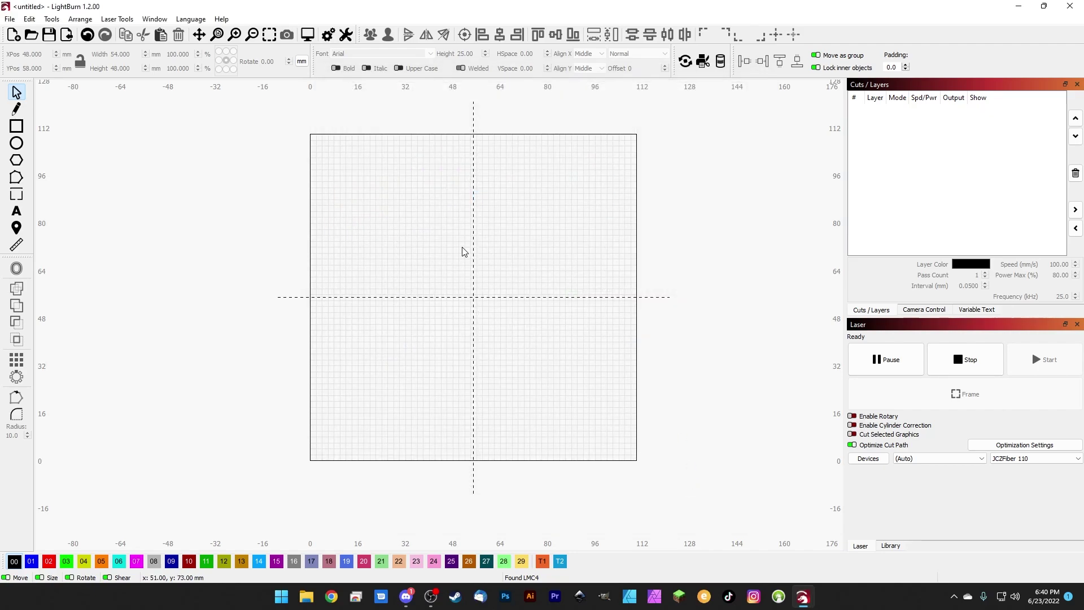
scroll(477, 315, up, 3)
scroll(471, 302, down, 3)
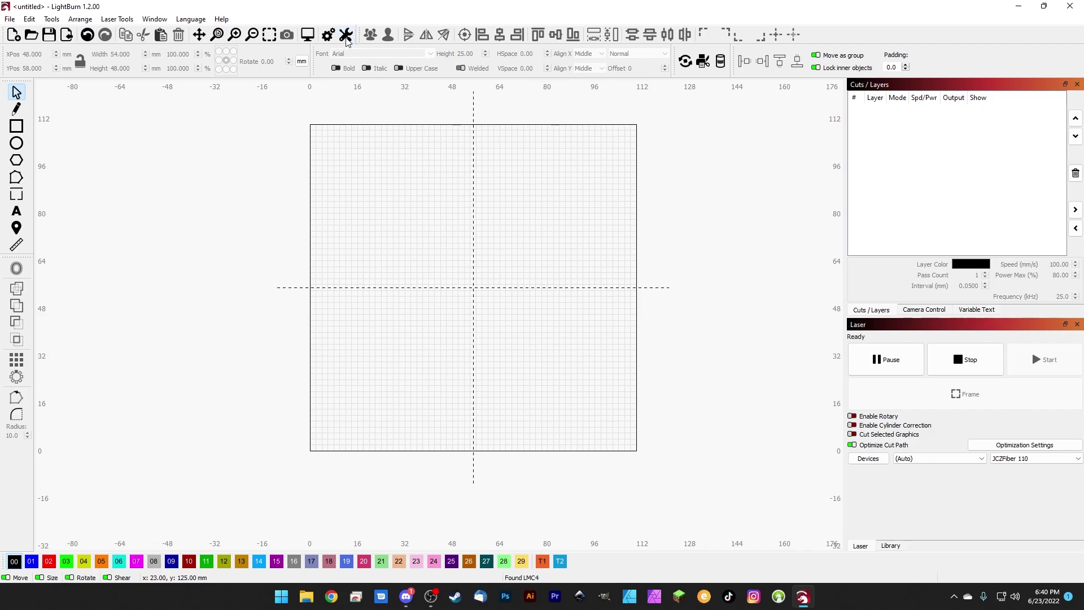
- Show the JCZFiber 110 device settings with its 110.0 mm field and RAYCUS source
click(347, 37)
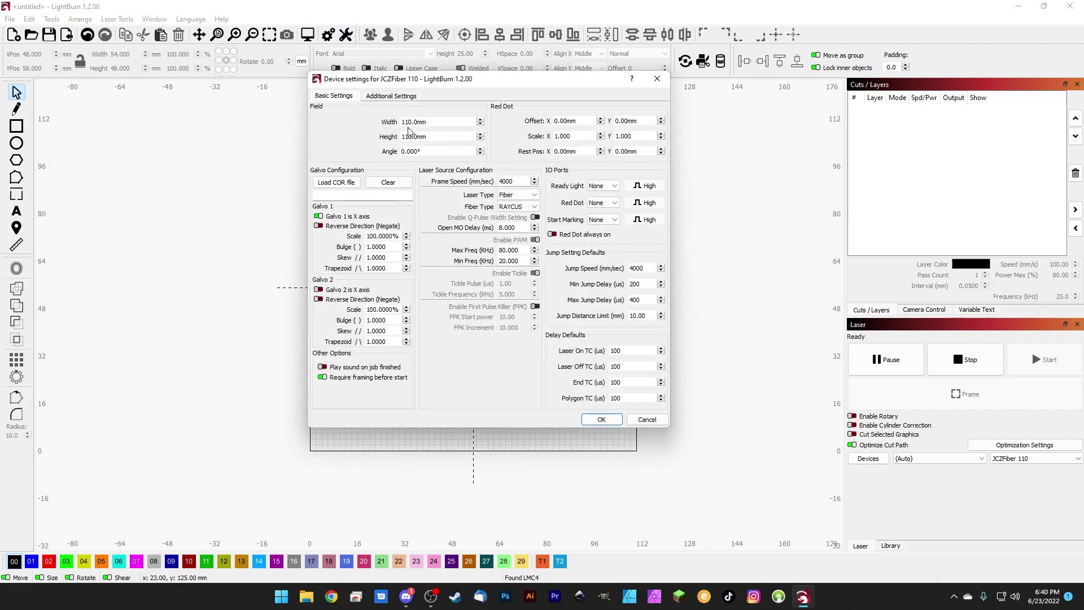